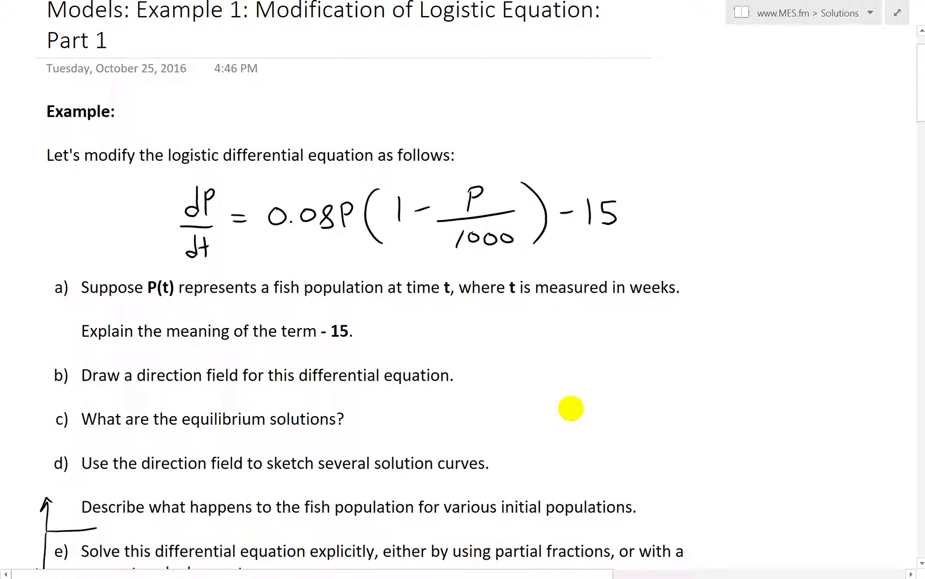
Step: Look over the problem parts in the notes and switch to the GeoGebra Slope field plotter in the browser
scroll(571, 358, down, 3)
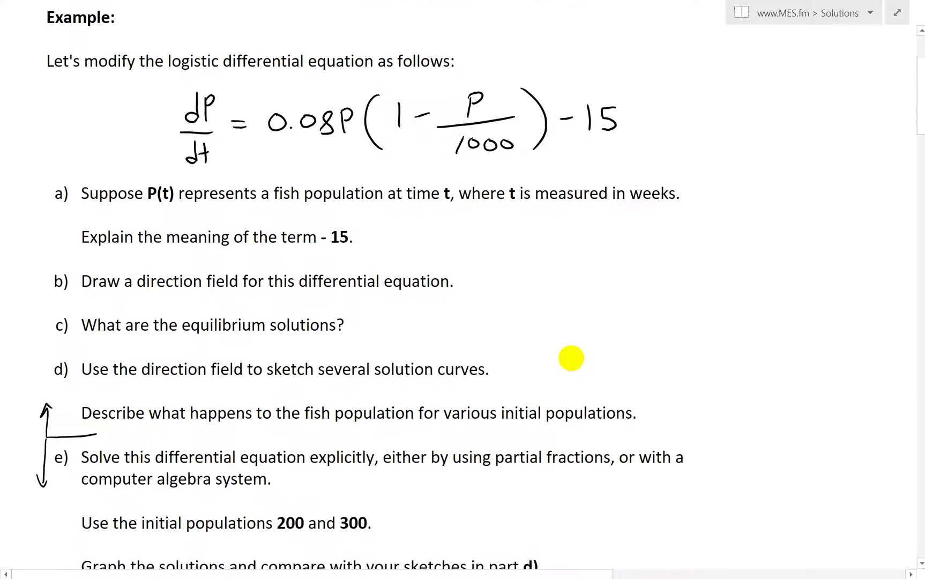
scroll(572, 364, down, 1)
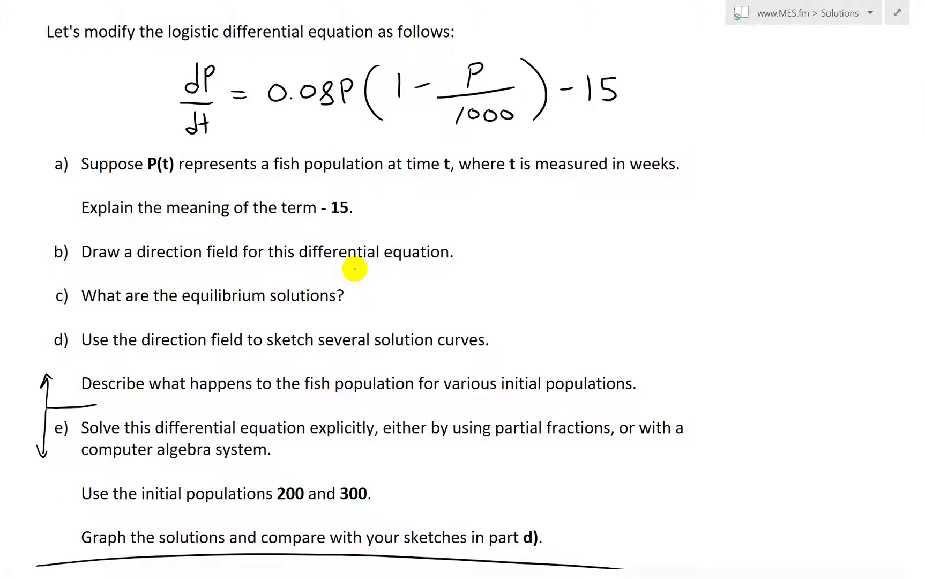
scroll(772, 414, down, 1)
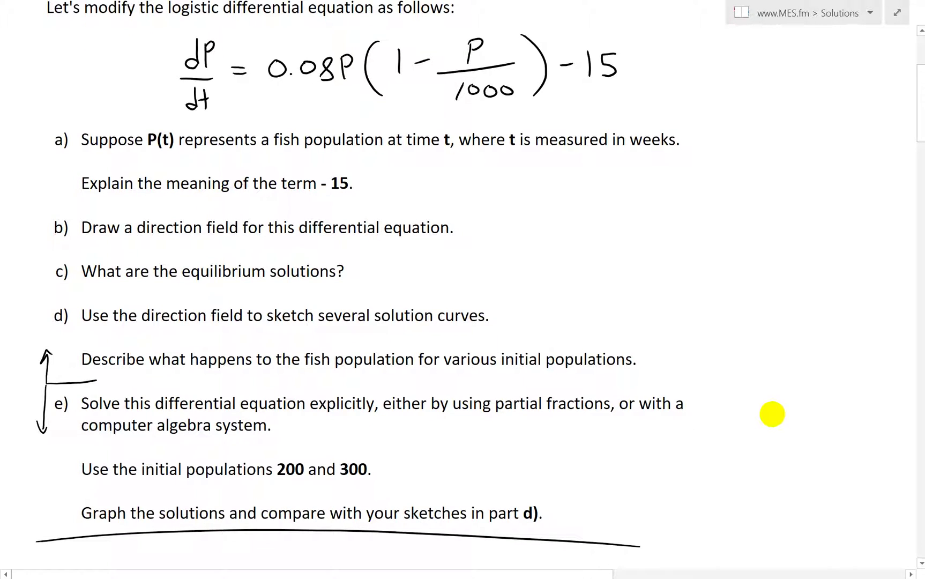
click(465, 551)
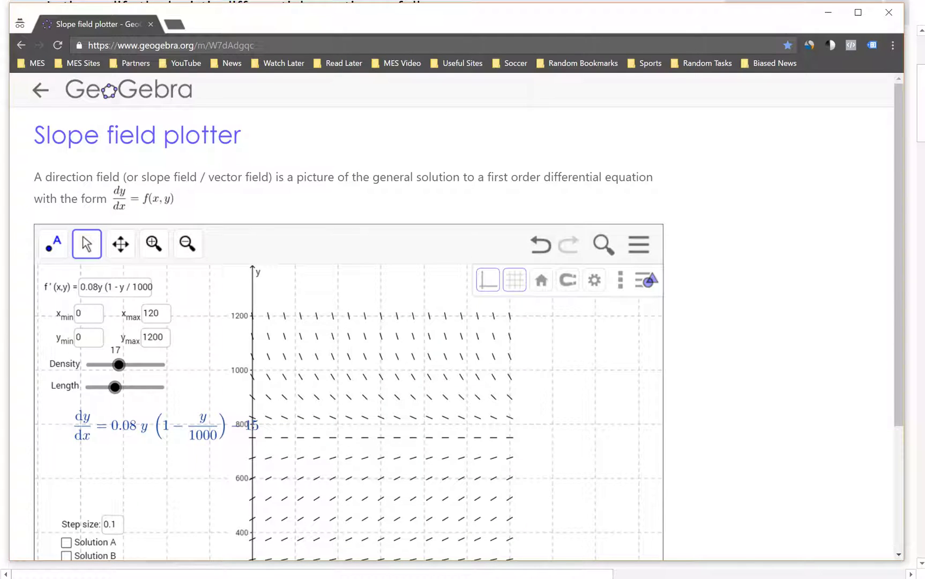
scroll(784, 317, down, 4)
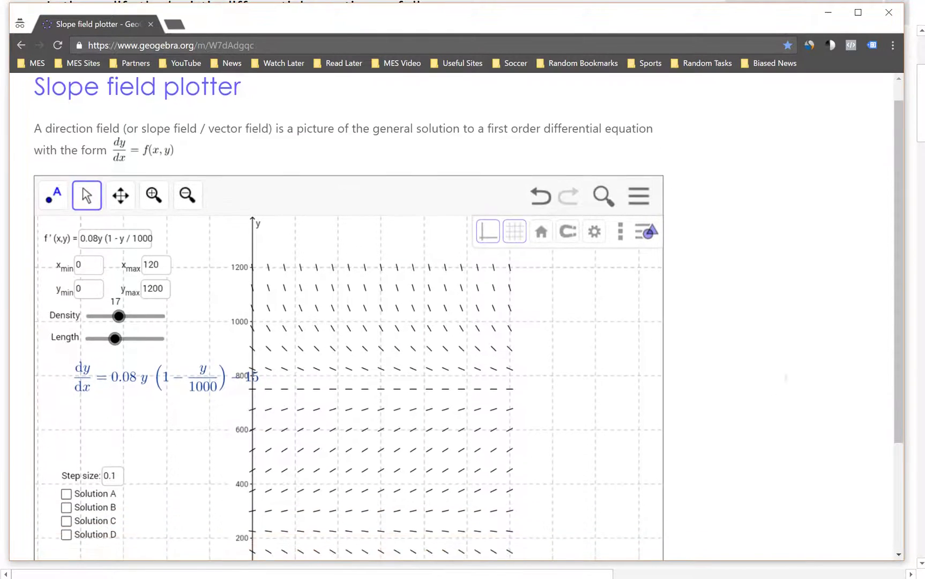
scroll(782, 321, up, 1)
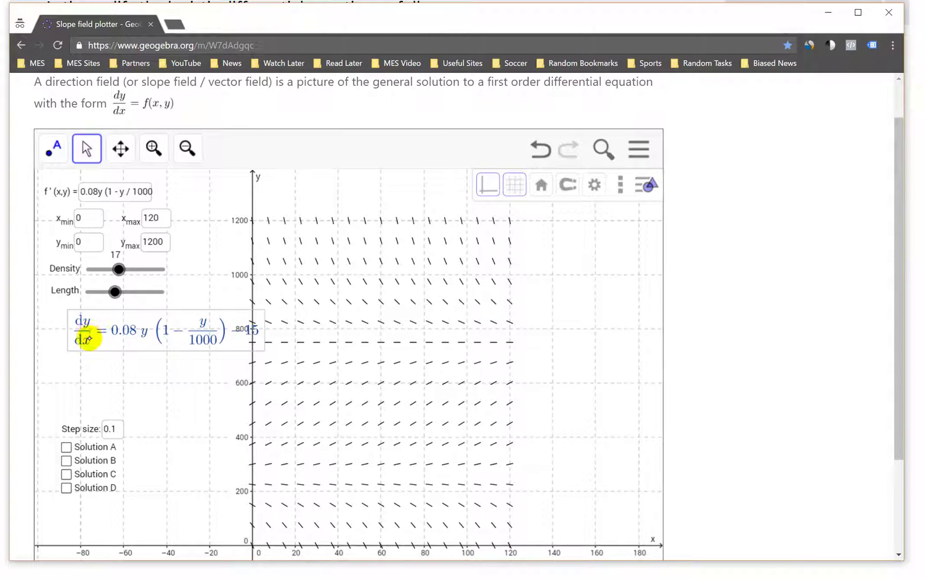
Step: Shift the graph in the plotter so the slope field and its axis clear the dy/dx equation
drag(572, 399, 632, 379)
scroll(631, 379, down, 1)
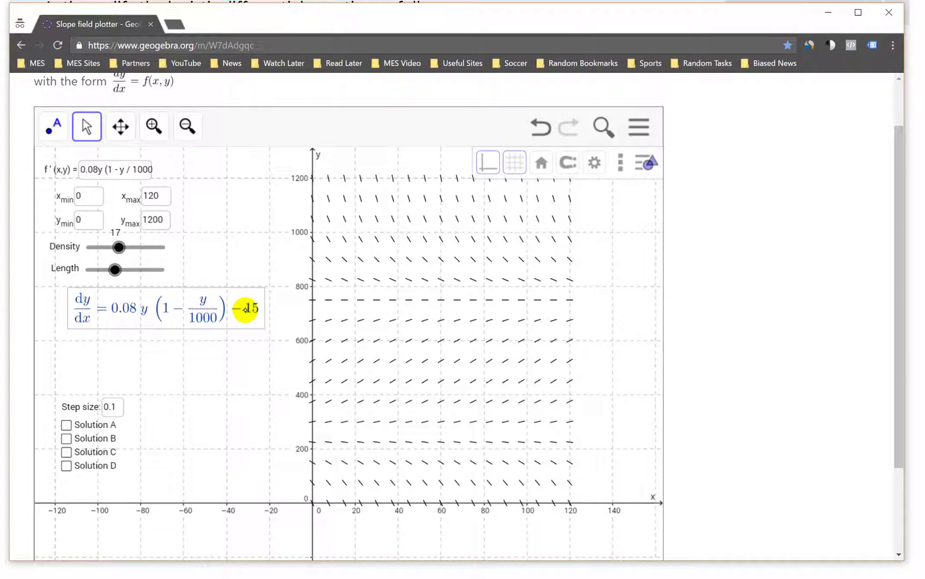
drag(245, 308, 215, 296)
drag(587, 397, 587, 405)
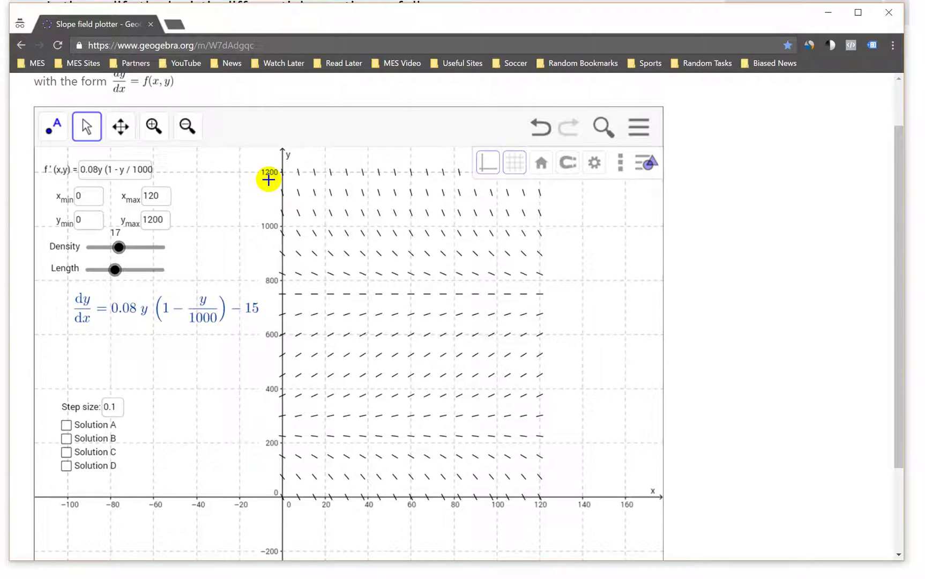
Step: Set the slope field's density to 28
scroll(765, 337, down, 1)
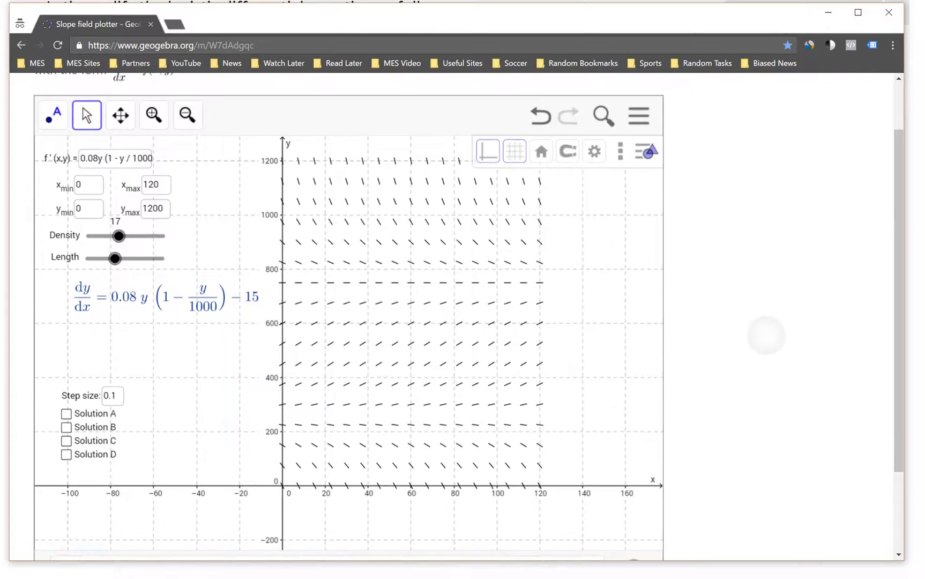
click(765, 338)
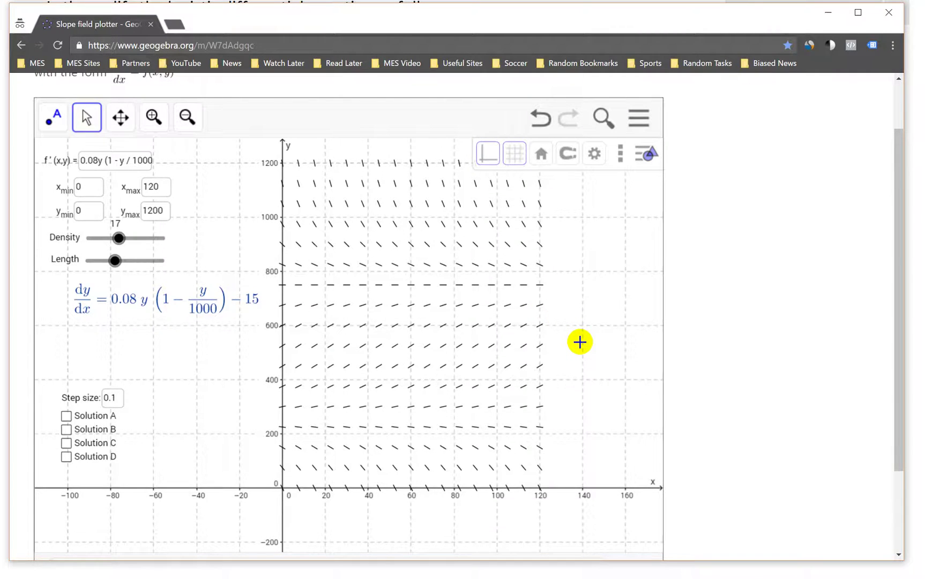
scroll(734, 412, down, 3)
drag(118, 215, 138, 216)
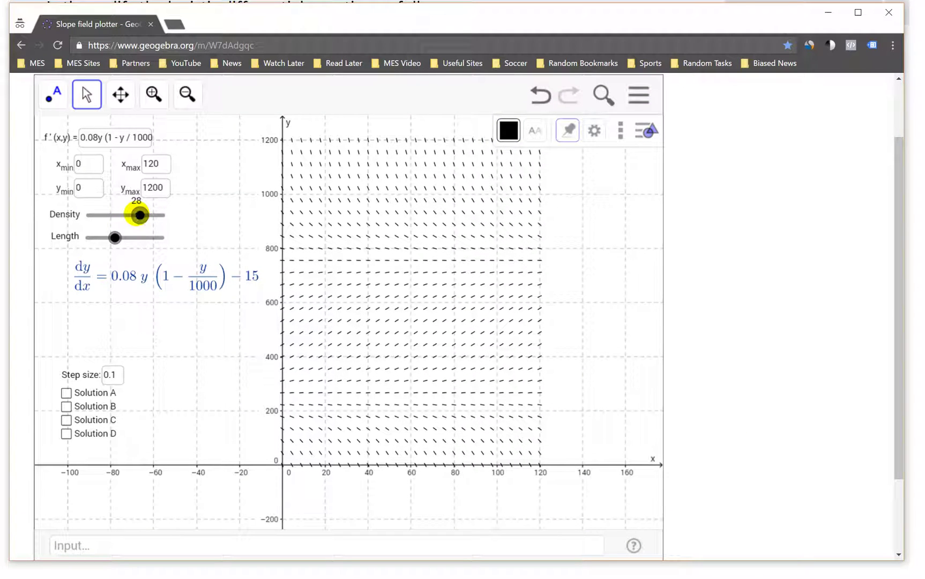
Step: Switch back to the OneNote notes and add arrowheads with the labels P and t to the direction field's vertical and horizontal axes
click(495, 572)
scroll(793, 362, down, 5)
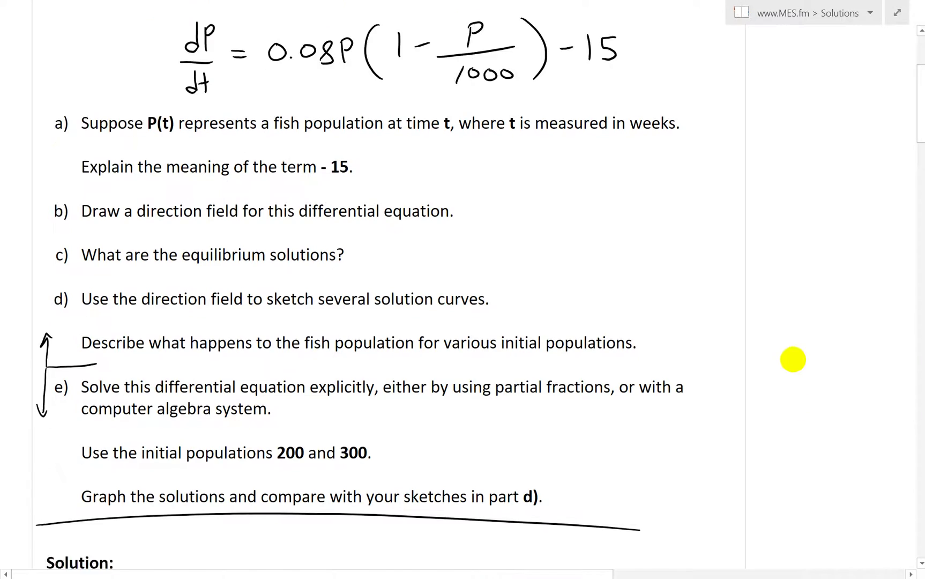
scroll(793, 260, down, 4)
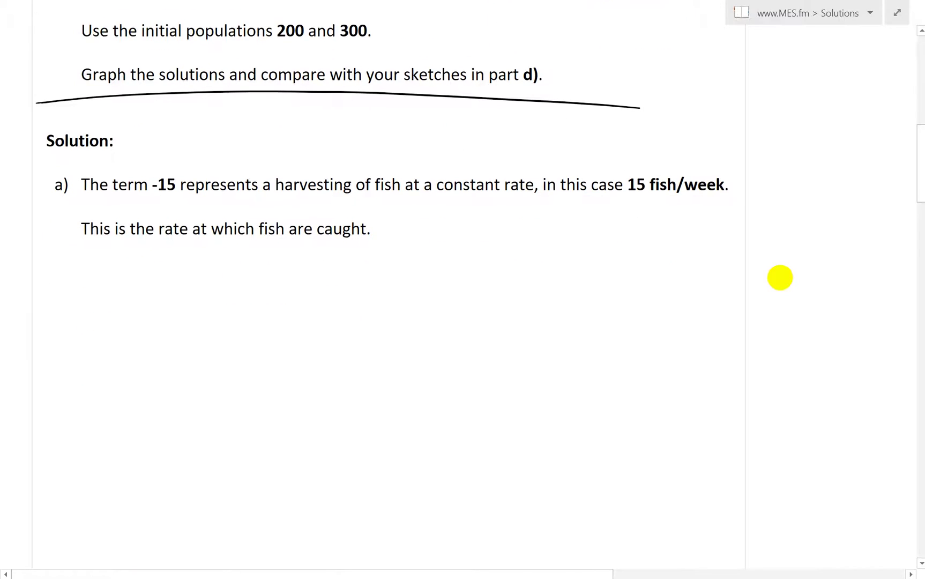
scroll(779, 278, down, 2)
scroll(697, 339, down, 2)
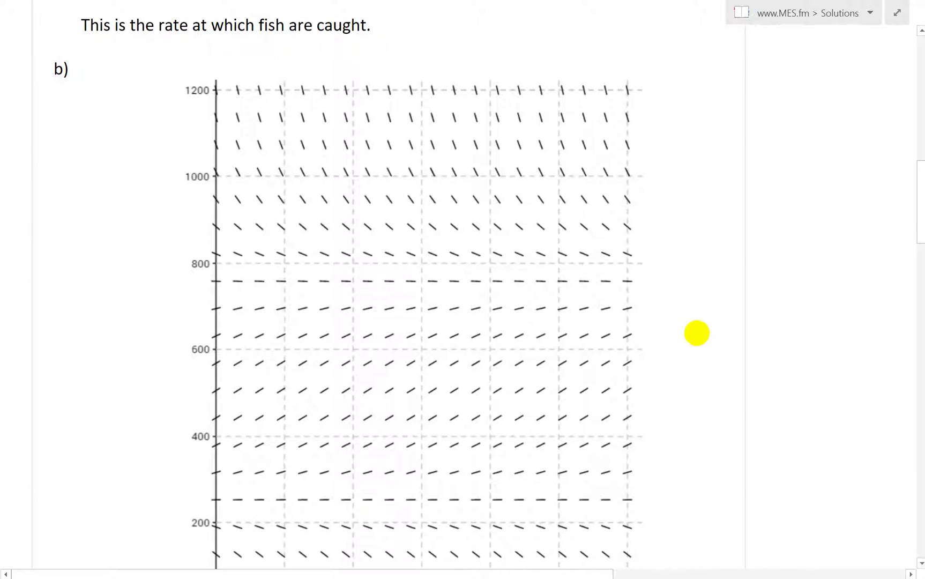
scroll(696, 307, down, 1)
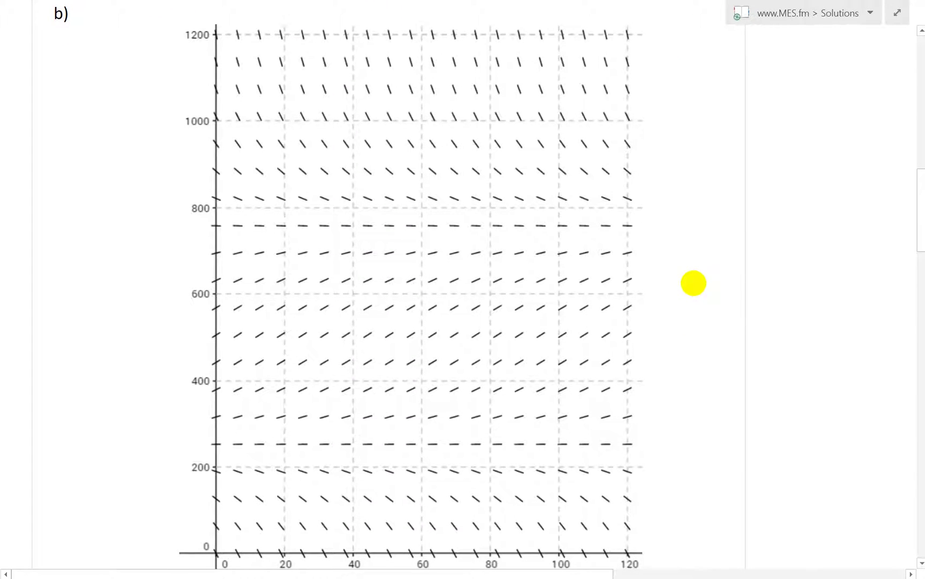
scroll(693, 283, up, 2)
mouse_move(215, 87)
mouse_down()
mouse_move(223, 46)
mouse_move(197, 116)
mouse_move(219, 86)
mouse_up()
click(214, 91)
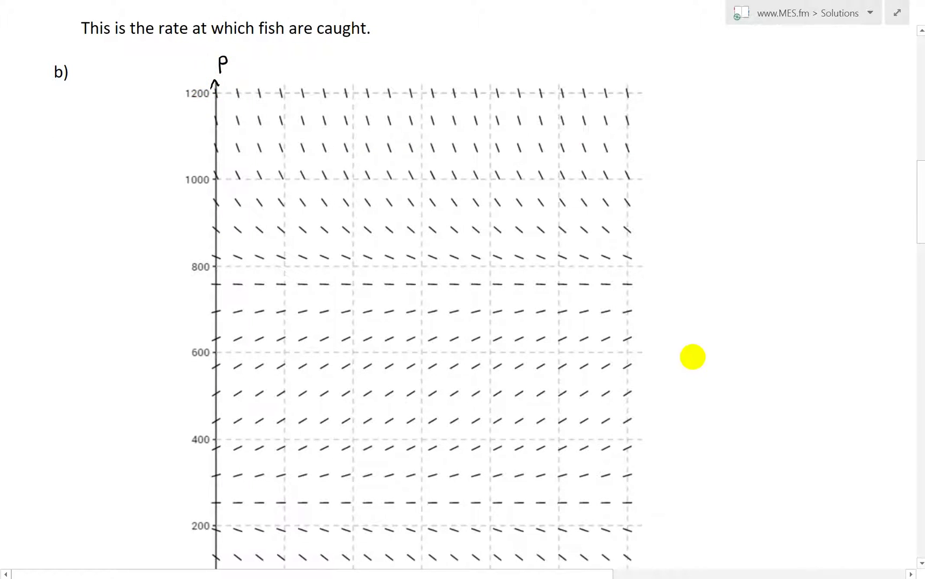
scroll(694, 310, down, 3)
mouse_move(635, 531)
mouse_down()
mouse_move(663, 543)
mouse_move(653, 533)
mouse_move(618, 553)
mouse_move(642, 545)
mouse_up()
Step: Review the problem questions, then compare the equilibrium solutions in part c) with the direction field
scroll(732, 444, up, 10)
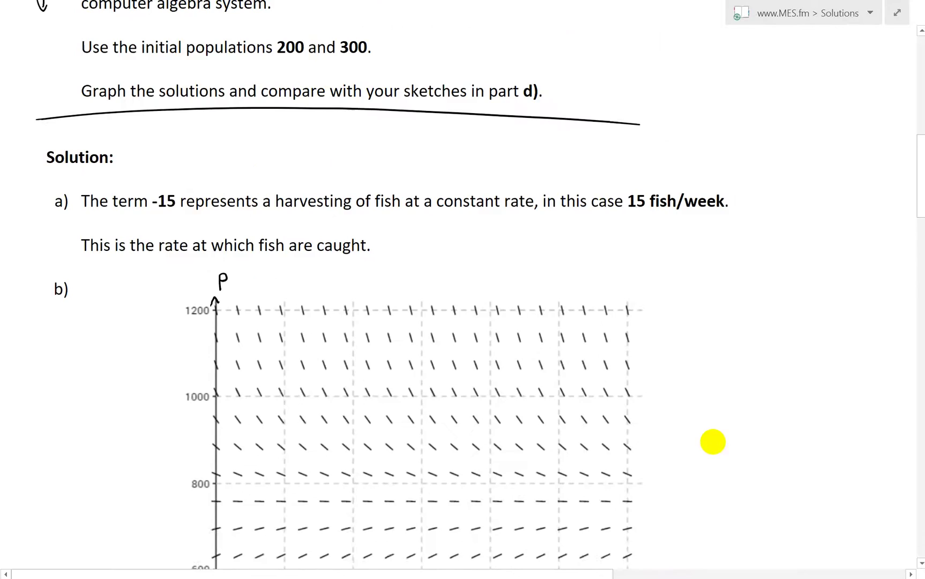
drag(628, 397, 630, 459)
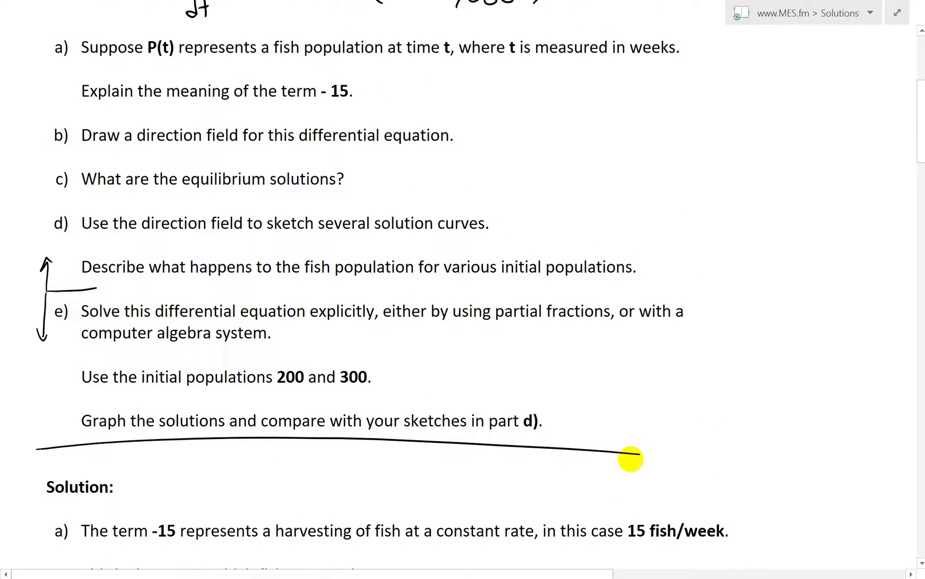
scroll(373, 306, down, 1)
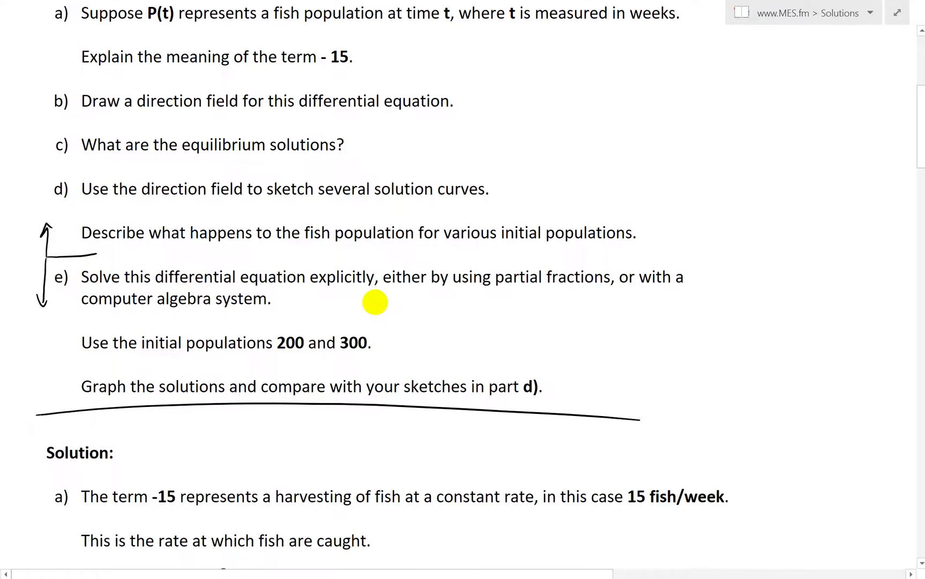
scroll(531, 324, down, 1)
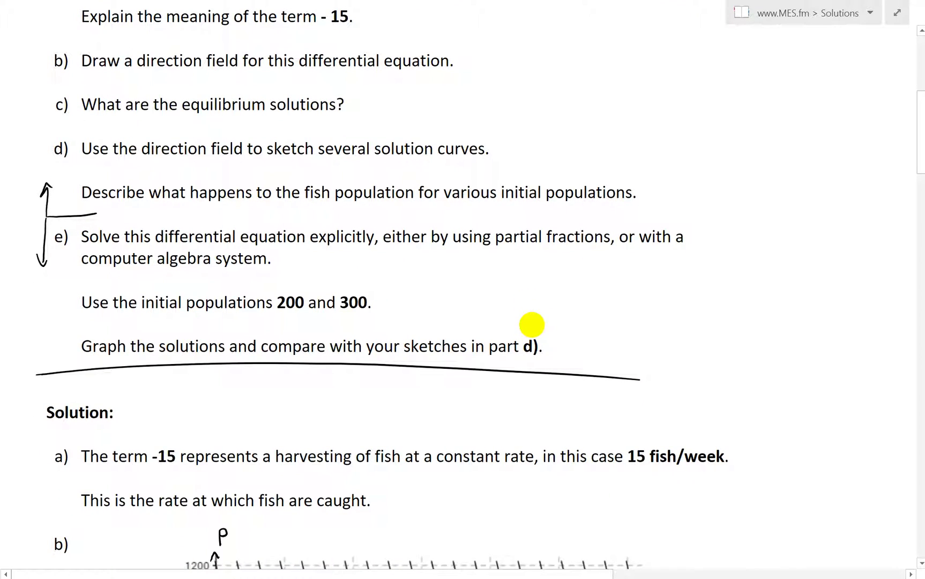
drag(570, 409, 570, 145)
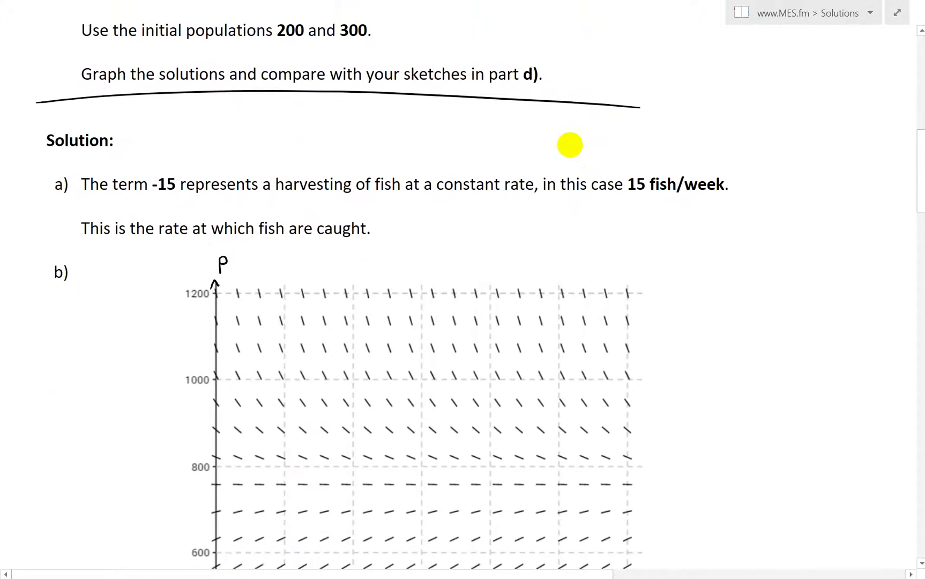
drag(580, 238, 576, 163)
scroll(574, 177, down, 6)
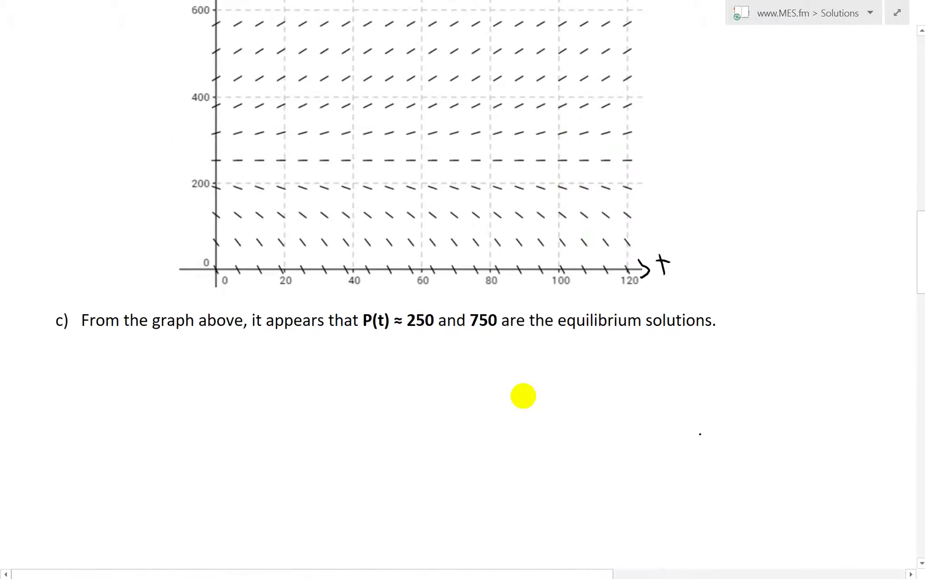
scroll(523, 369, down, 2)
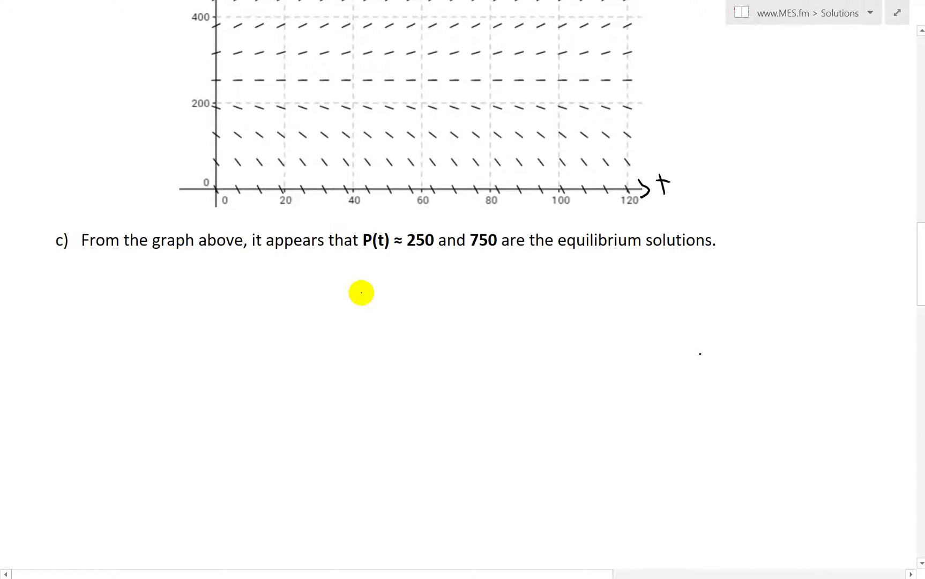
scroll(648, 386, up, 5)
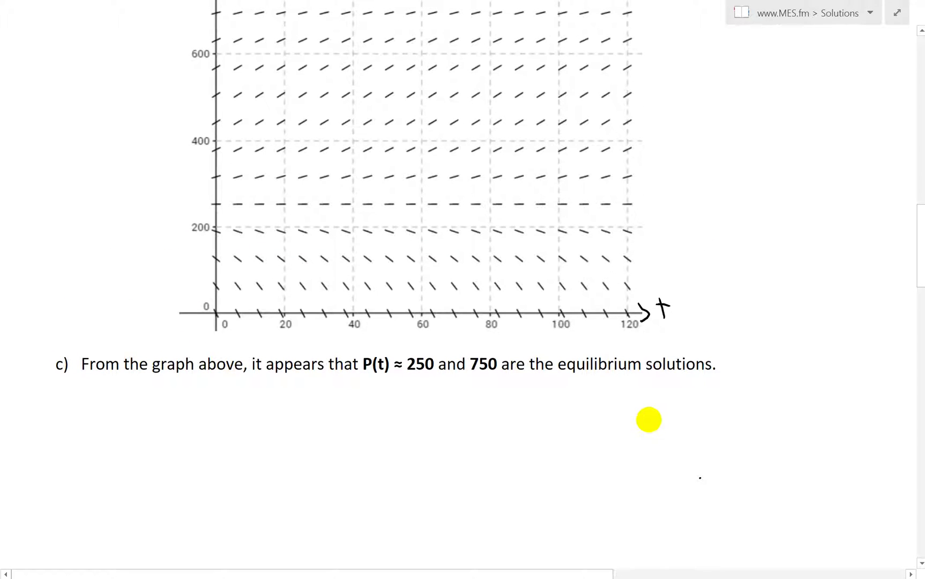
scroll(699, 289, up, 12)
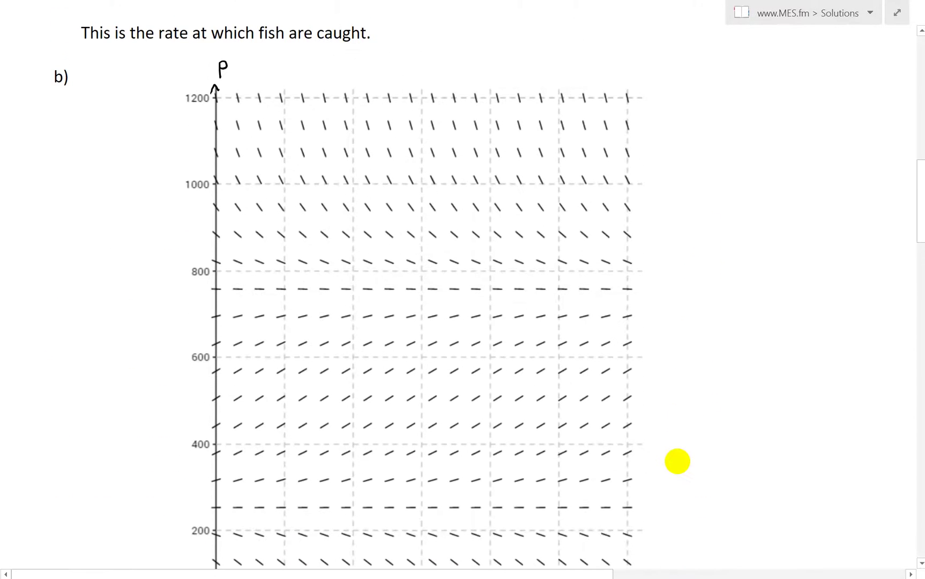
scroll(722, 215, down, 7)
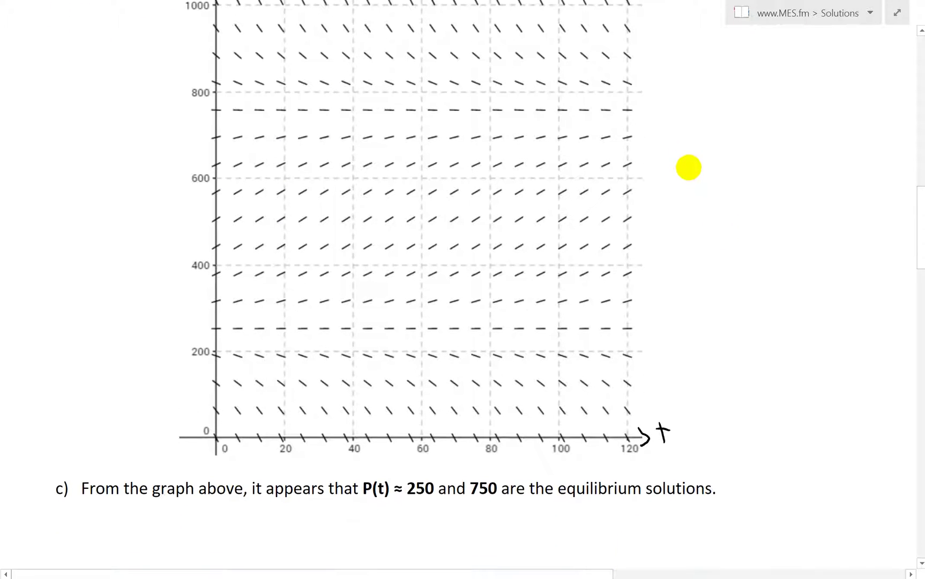
scroll(727, 242, down, 1)
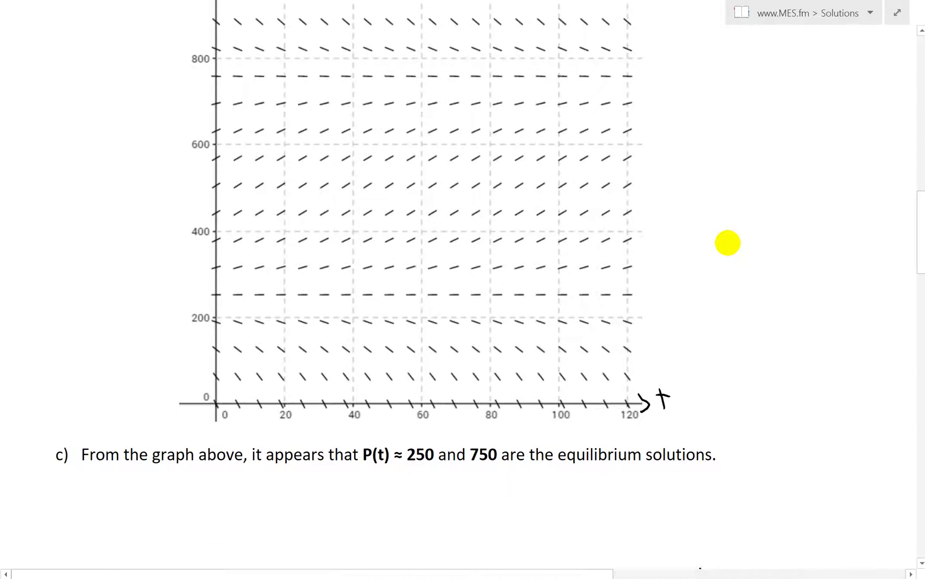
scroll(724, 292, up, 2)
scroll(724, 295, down, 3)
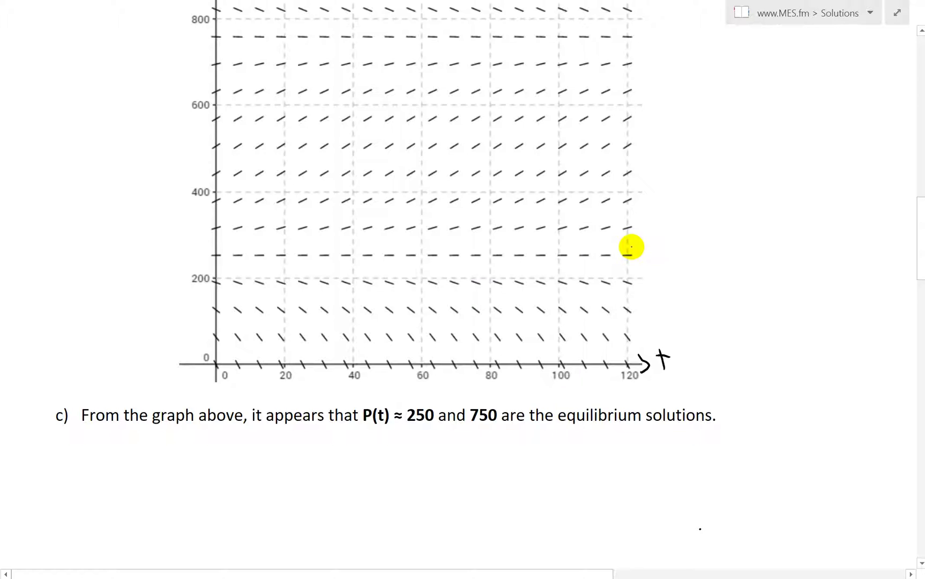
Step: Annotate the lower row of flat slope marks by hand with P' = 0 and P(t) = 250
mouse_move(622, 250)
mouse_down()
mouse_move(659, 211)
mouse_move(679, 212)
mouse_up()
drag(670, 219, 695, 208)
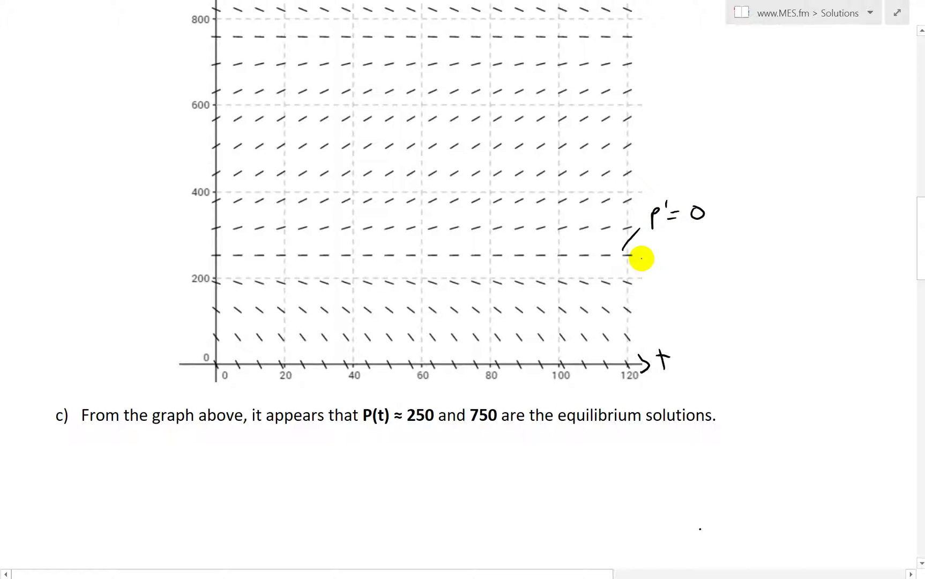
mouse_move(642, 248)
mouse_down()
mouse_move(670, 246)
mouse_move(655, 262)
mouse_up()
mouse_move(665, 245)
mouse_down()
mouse_move(664, 262)
mouse_move(670, 251)
mouse_up()
mouse_move(673, 245)
mouse_down()
mouse_move(675, 261)
mouse_move(696, 249)
mouse_up()
drag(685, 255, 696, 253)
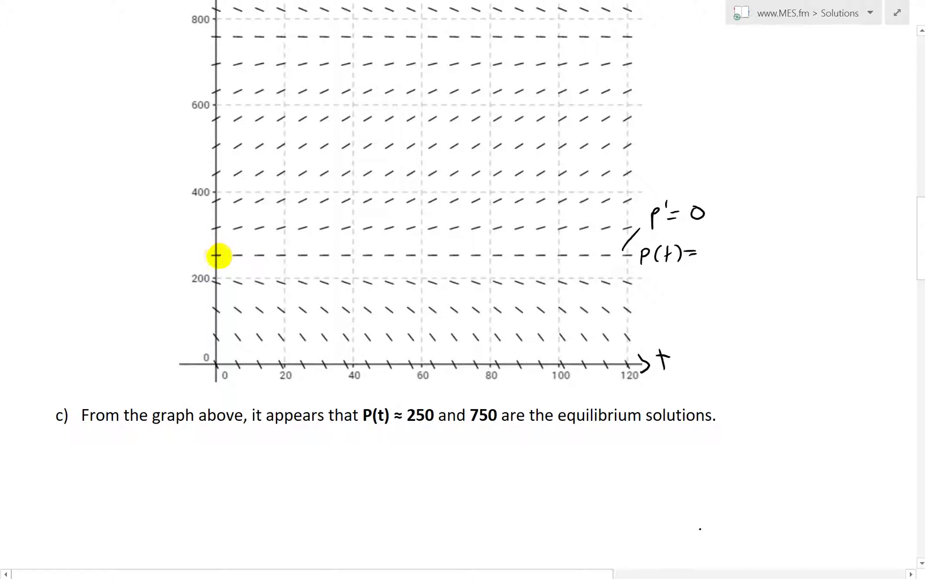
mouse_move(701, 249)
mouse_down()
mouse_move(713, 260)
mouse_move(738, 252)
mouse_up()
Step: Label the upper row of flat slope marks P(t) ≈ 750 and change the equals sign in P(t) = 250 to ≈
scroll(734, 322, up, 3)
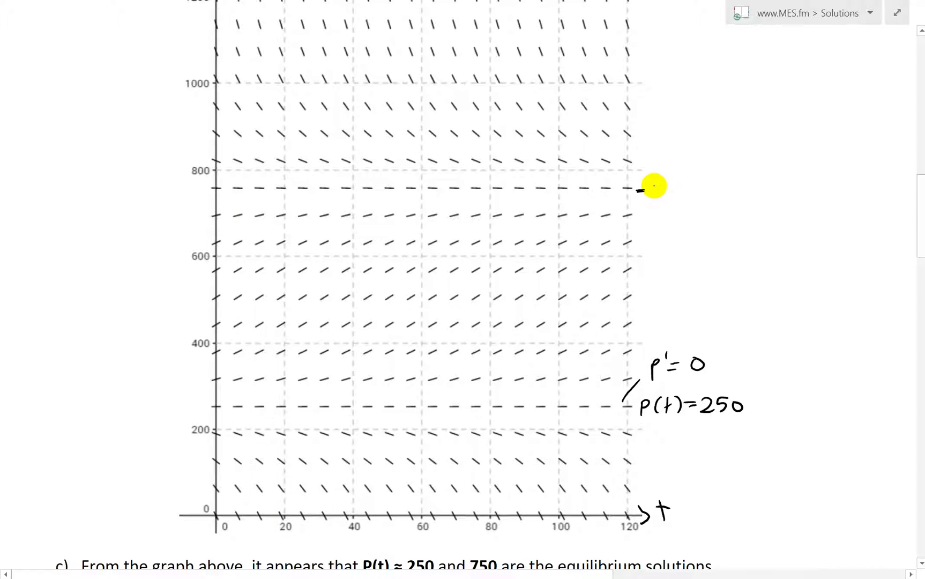
mouse_move(651, 186)
mouse_down()
mouse_move(679, 179)
mouse_move(683, 200)
mouse_move(708, 185)
mouse_up()
mouse_move(697, 193)
mouse_down()
mouse_move(721, 182)
mouse_move(719, 191)
mouse_move(739, 184)
mouse_move(738, 194)
mouse_move(755, 183)
mouse_up()
scroll(820, 260, down, 3)
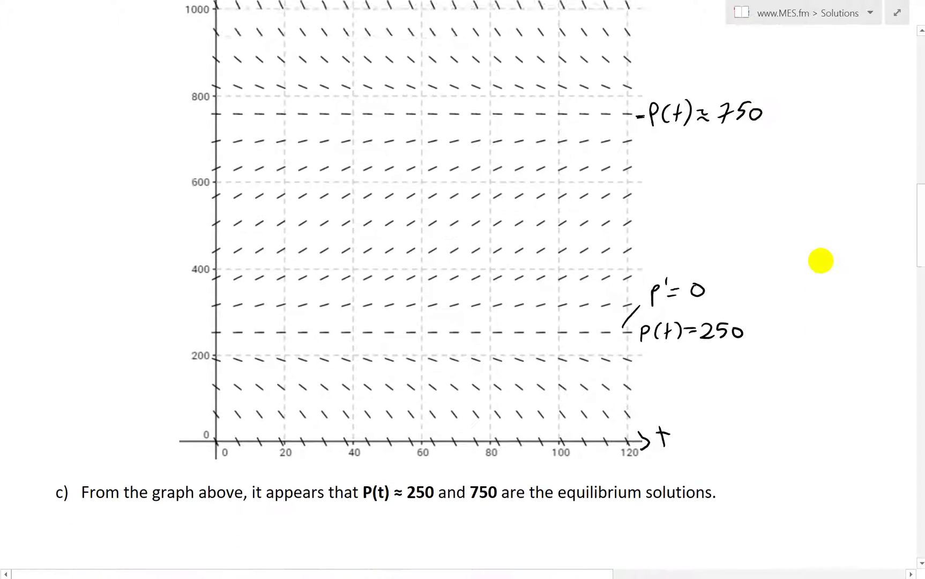
mouse_move(713, 311)
mouse_down()
mouse_move(680, 300)
mouse_move(672, 309)
mouse_move(707, 320)
mouse_up()
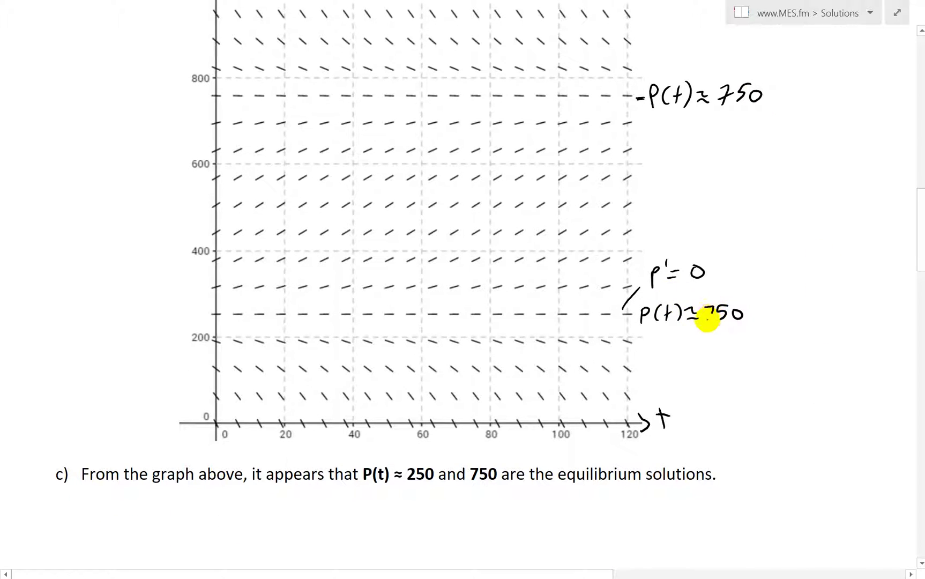
Step: Draw solid lines across the direction field along the equilibrium rows at about P = 250 and P = 750
scroll(768, 367, up, 3)
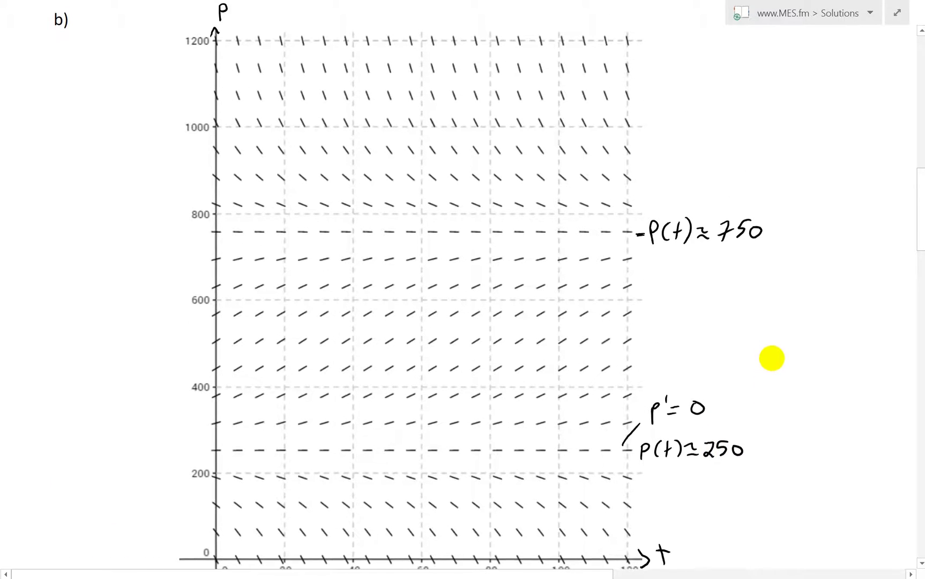
scroll(768, 306, down, 2)
scroll(766, 312, up, 2)
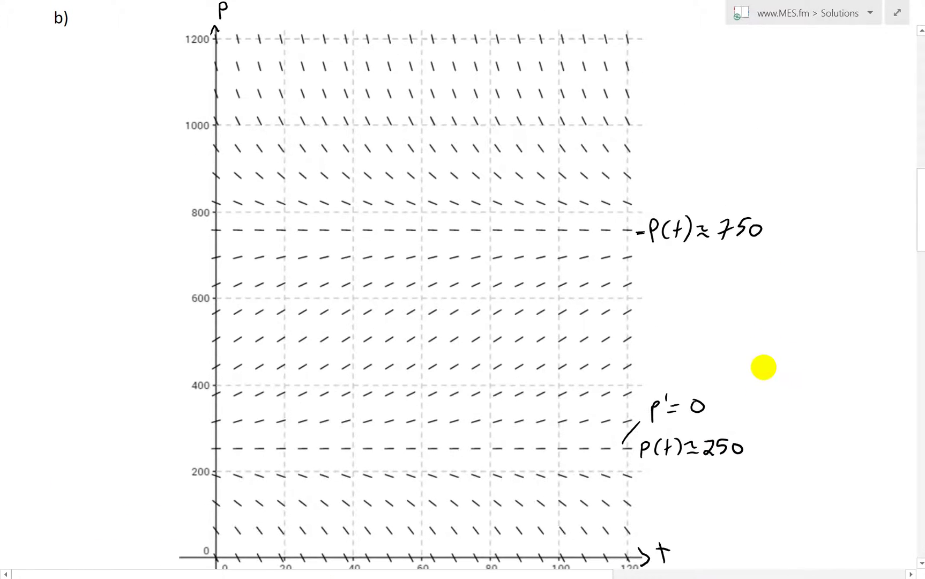
scroll(627, 264, up, 2)
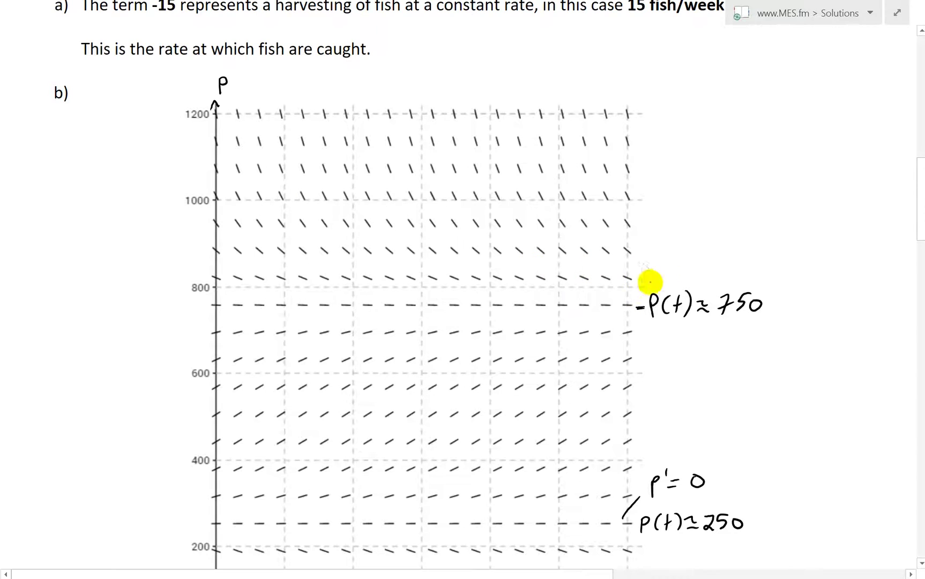
scroll(702, 150, down, 2)
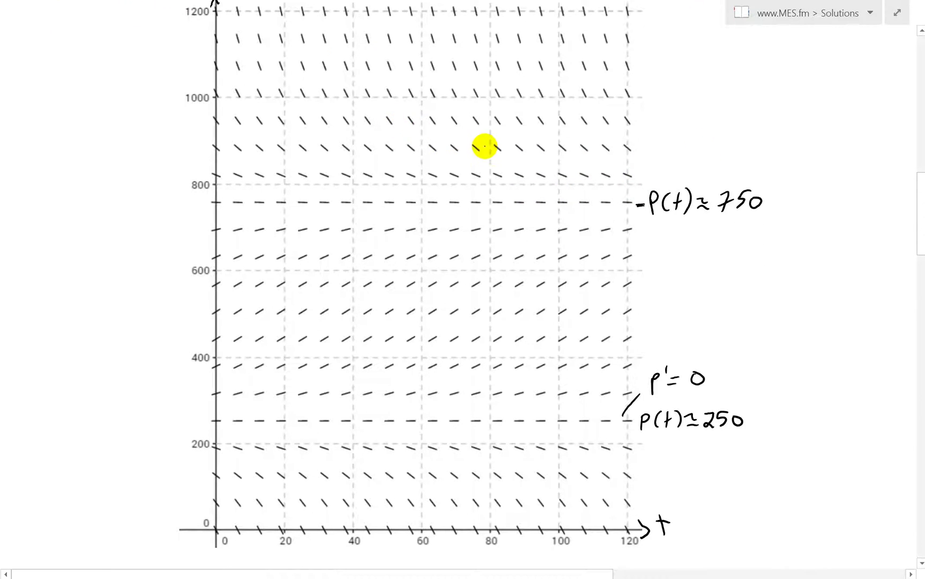
scroll(651, 262, down, 2)
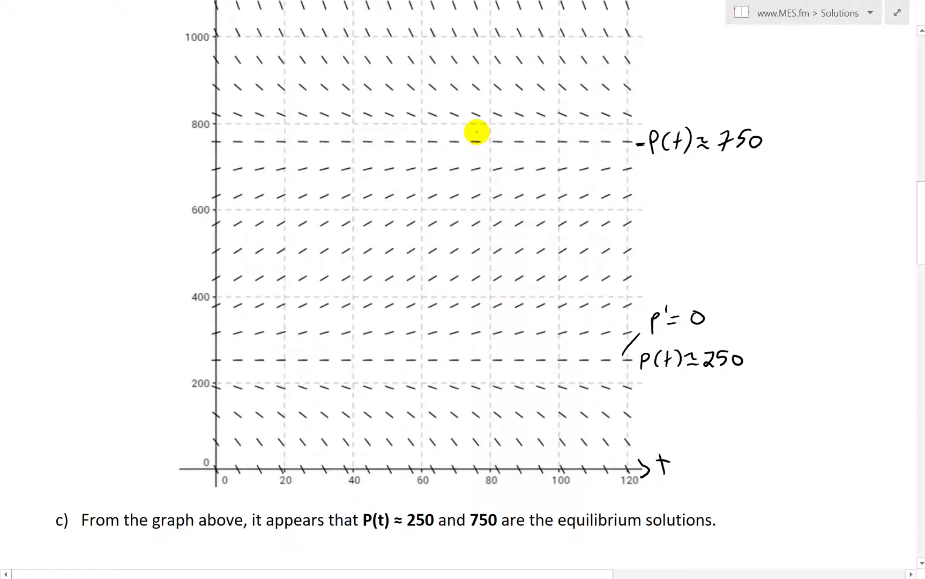
scroll(725, 210, down, 2)
click(206, 295)
drag(206, 296, 627, 285)
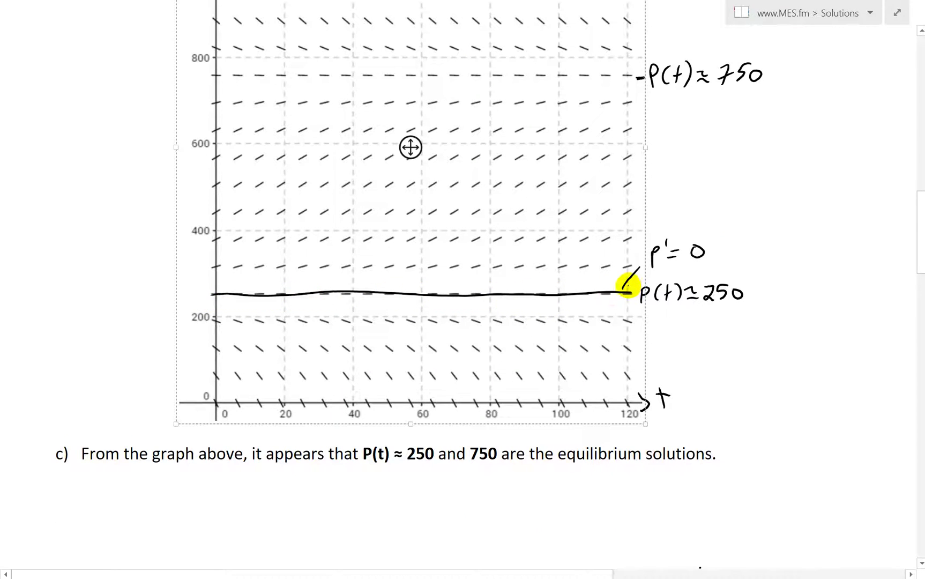
scroll(561, 219, up, 3)
drag(212, 178, 625, 170)
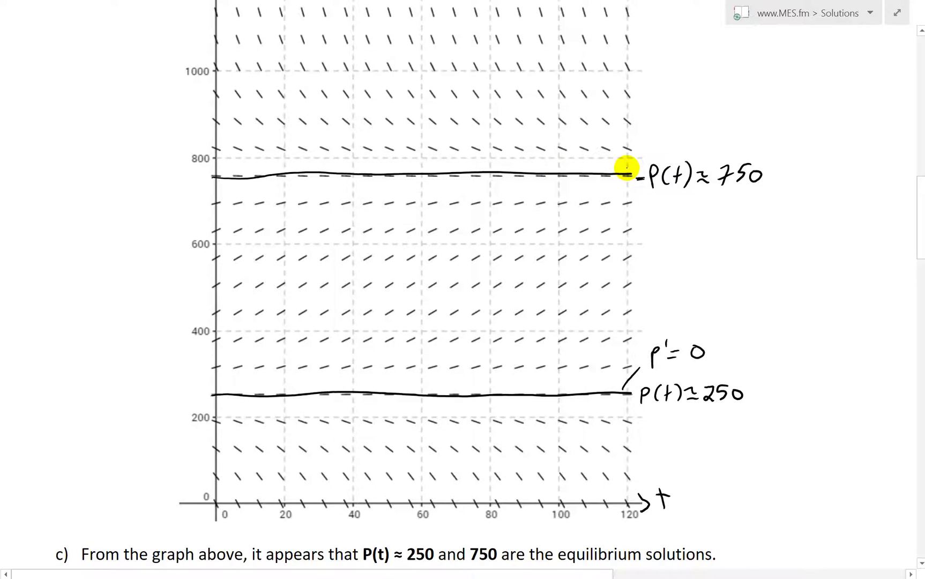